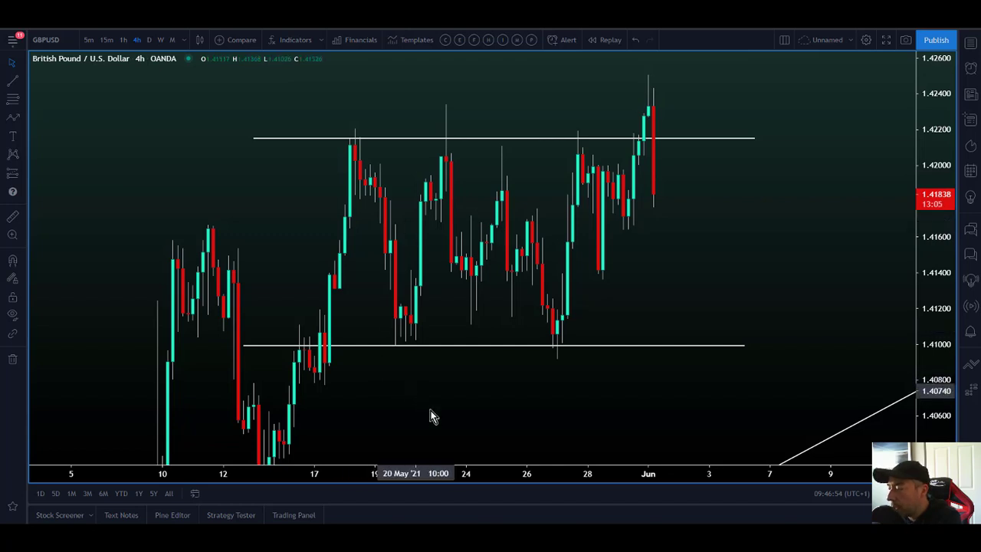
# Step: Zoom in and pan the GBPUSD 4h chart, then select the upper horizontal level near 1.4215
pyautogui.click(454, 443)
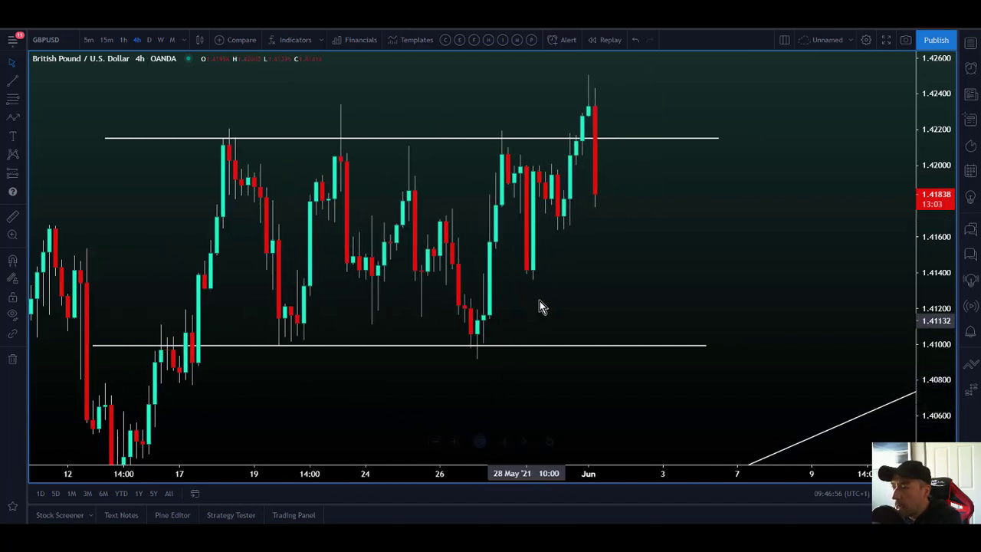
pyautogui.moveTo(554, 296); pyautogui.dragTo(598, 298)
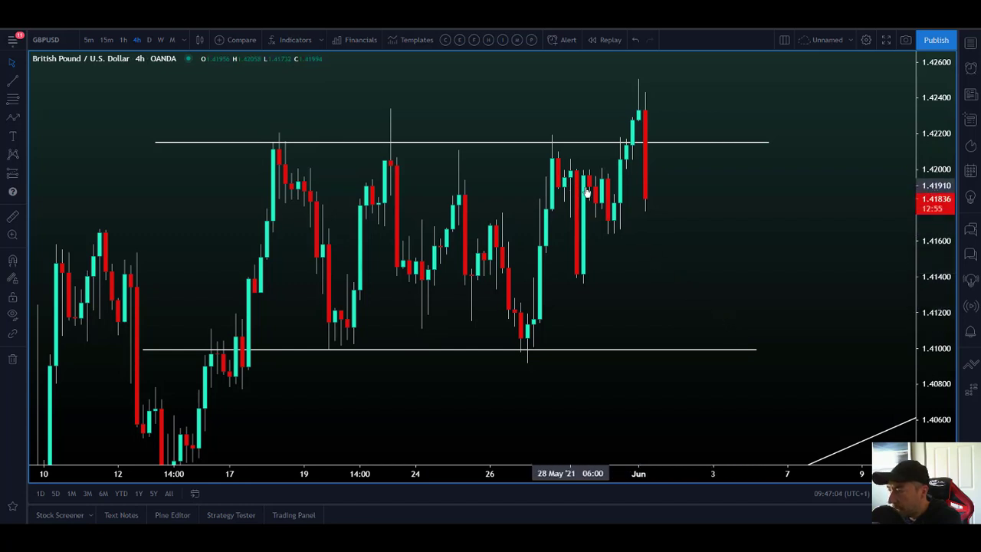
pyautogui.click(633, 143)
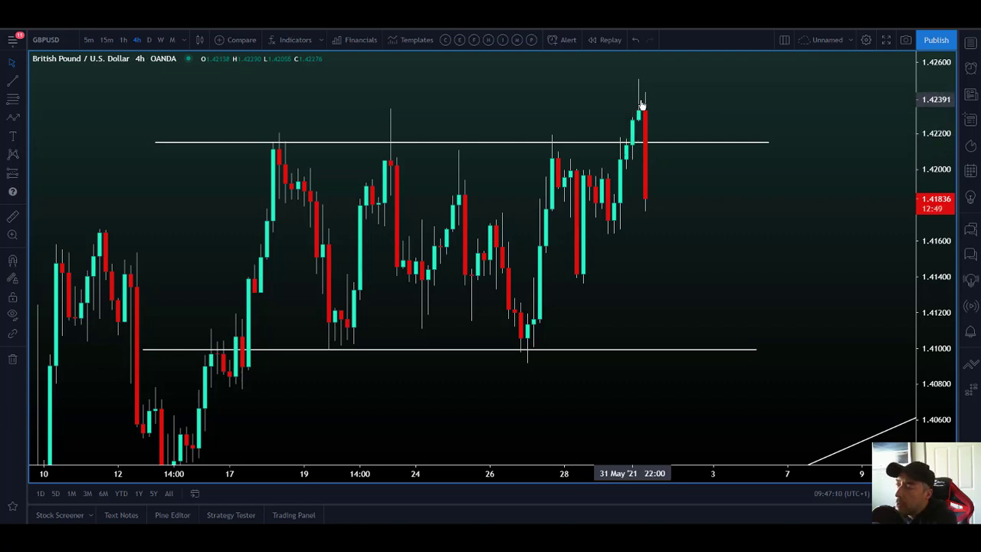
# Step: Look at GBPUSD on the 1-hour timeframe with a stretched price scale
pyautogui.click(122, 39)
pyautogui.moveTo(918, 314); pyautogui.dragTo(922, 273)
pyautogui.moveTo(813, 277); pyautogui.dragTo(795, 344)
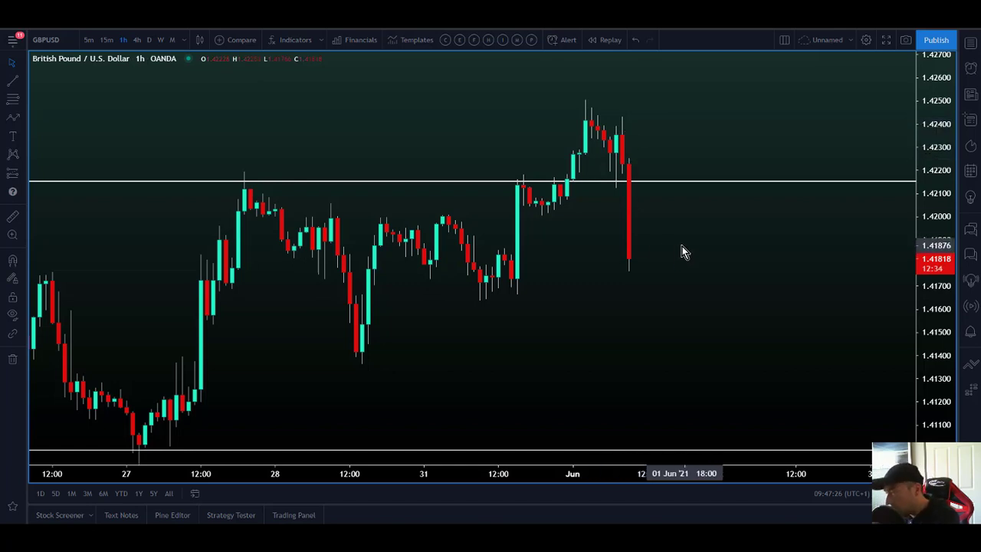
# Step: Return to the 4-hour chart and widen the price range to show the lower rising trendline
pyautogui.click(135, 44)
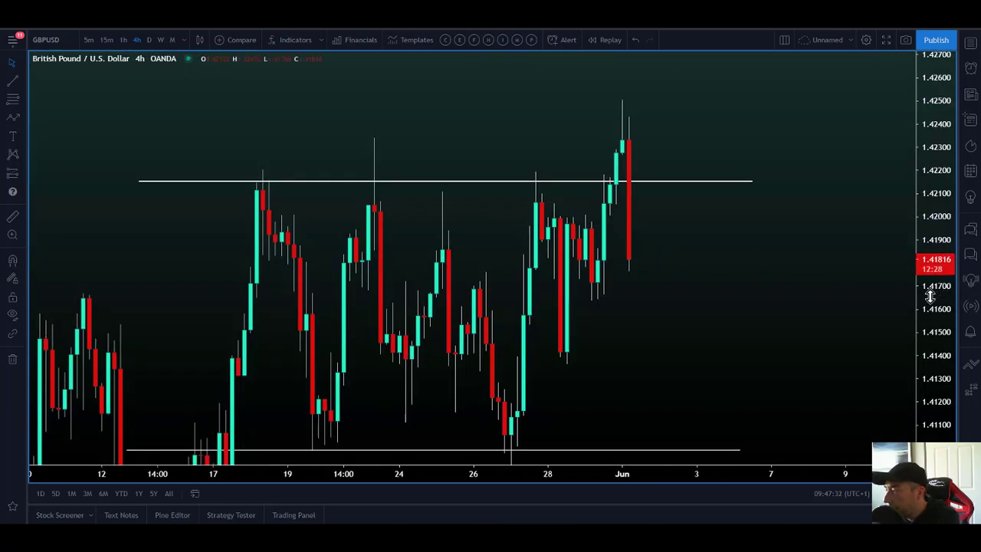
pyautogui.moveTo(666, 311); pyautogui.dragTo(674, 299)
pyautogui.moveTo(935, 253); pyautogui.dragTo(919, 274)
pyautogui.moveTo(719, 280); pyautogui.dragTo(669, 261)
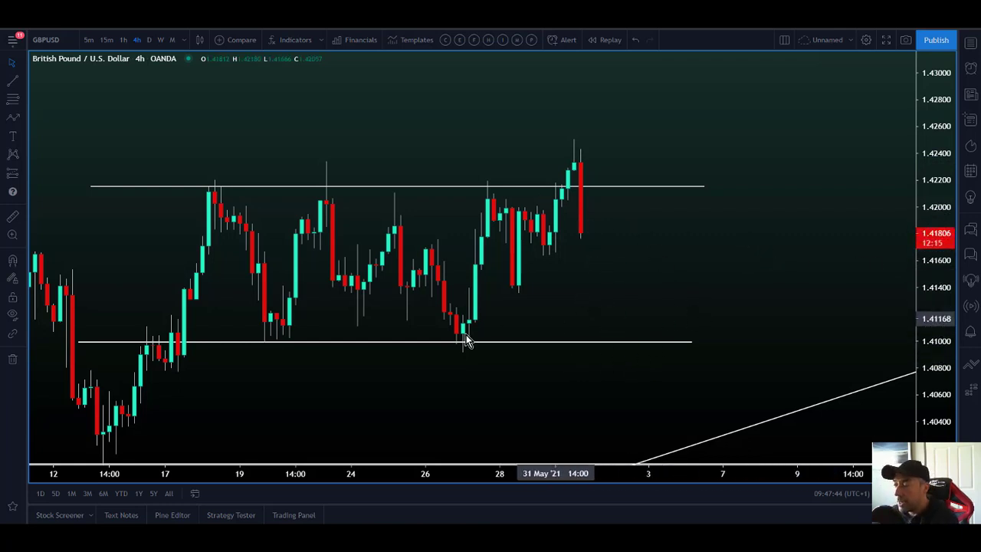
# Step: Draw a white trend line from the 27 May low near 1.4092 up to about 1.4212
pyautogui.click(23, 85)
pyautogui.click(63, 83)
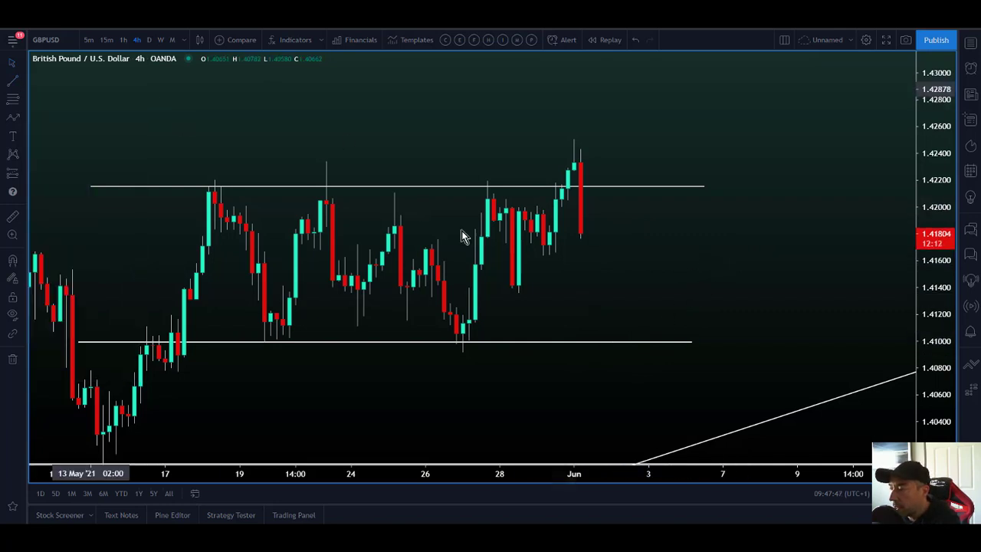
pyautogui.click(514, 309)
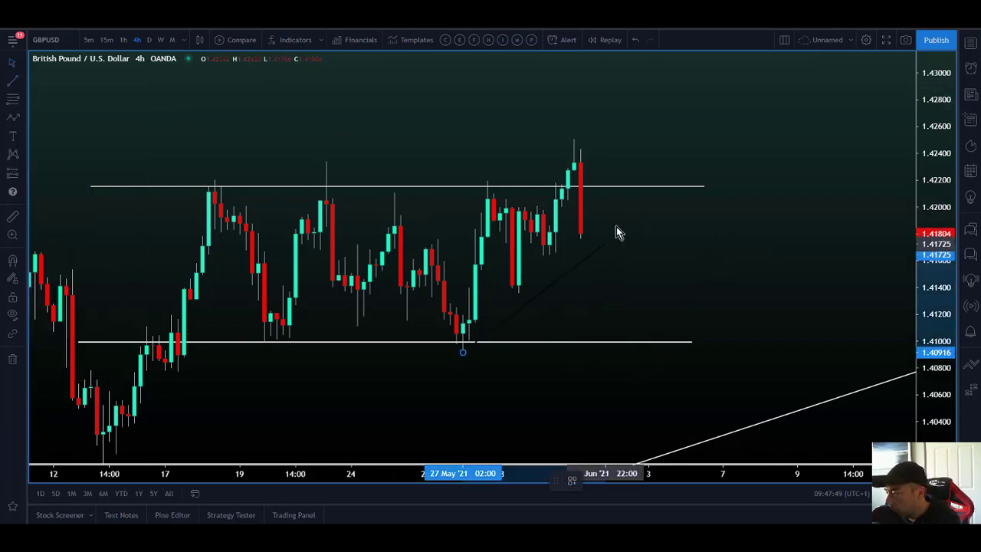
pyautogui.doubleClick(632, 191)
pyautogui.click(418, 239)
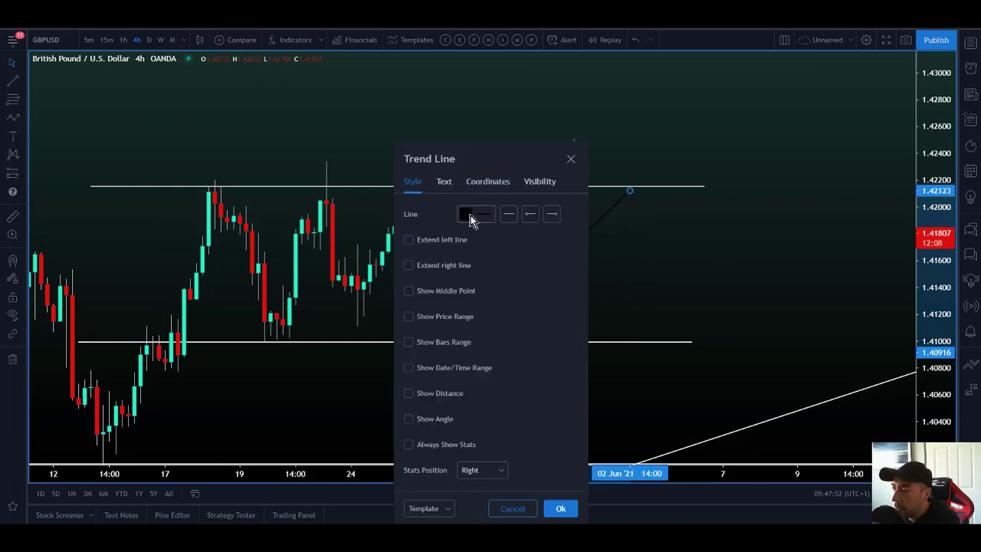
pyautogui.click(466, 215)
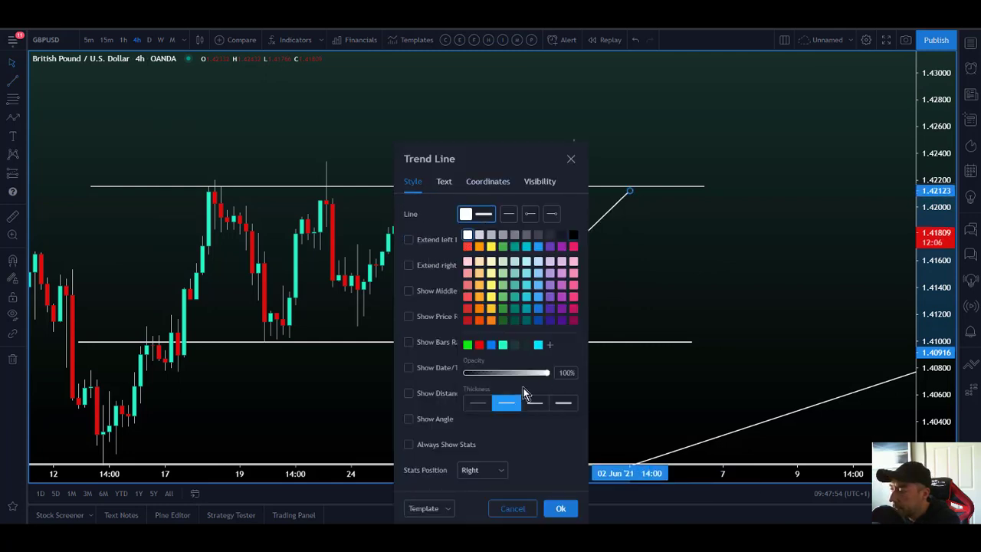
pyautogui.click(643, 290)
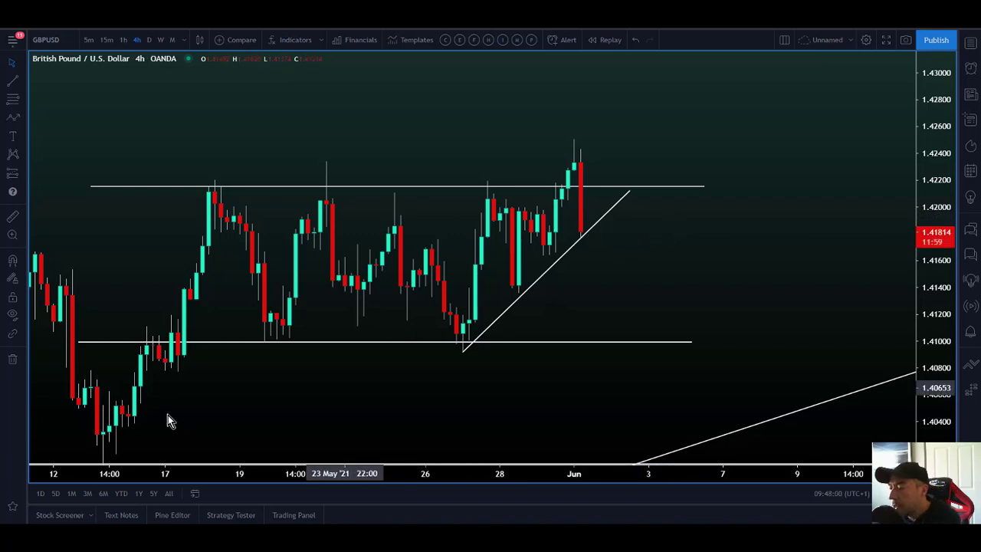
# Step: Draw three red arrows: down through the trendline, up to a retest near 1.4173, then down to 1.4101
pyautogui.click(14, 508)
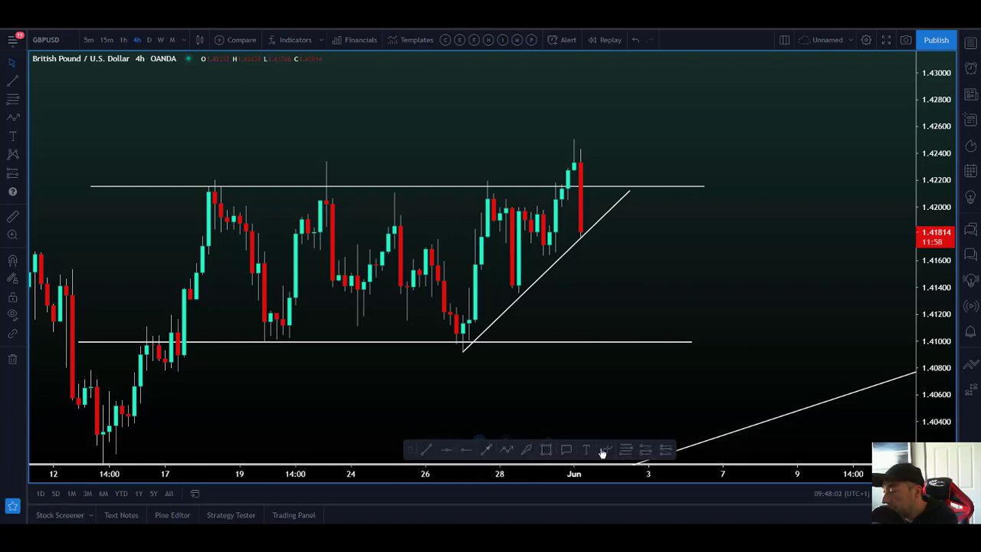
pyautogui.click(486, 450)
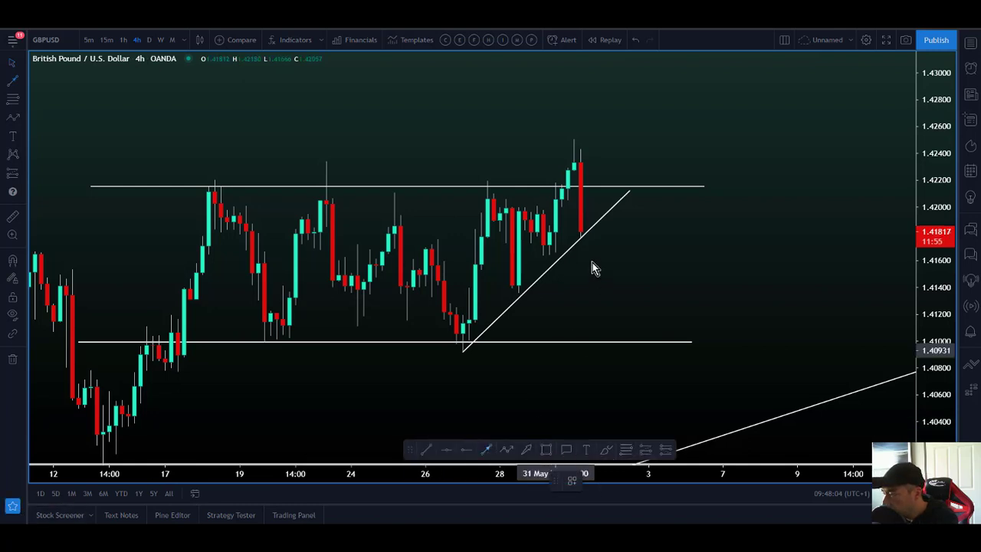
pyautogui.click(587, 214)
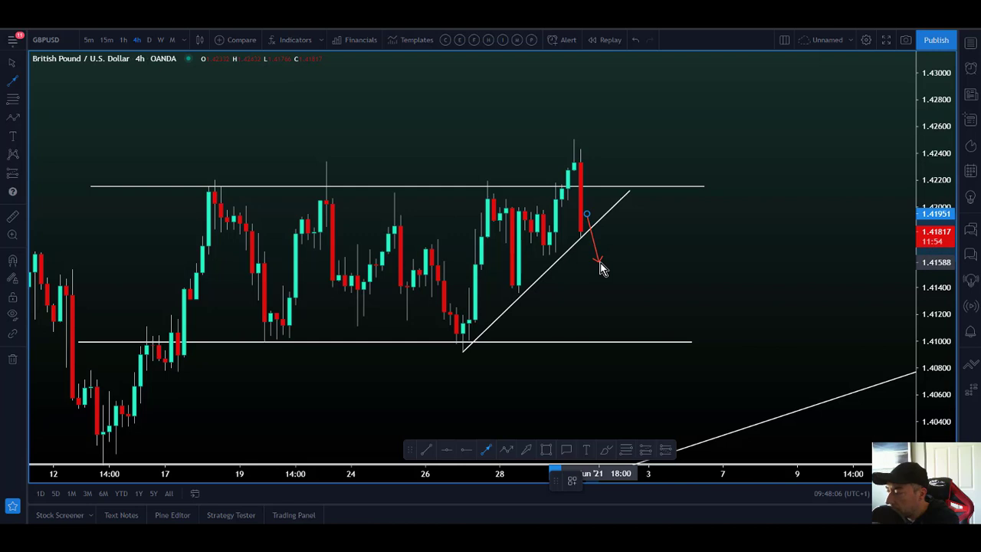
pyautogui.click(601, 267)
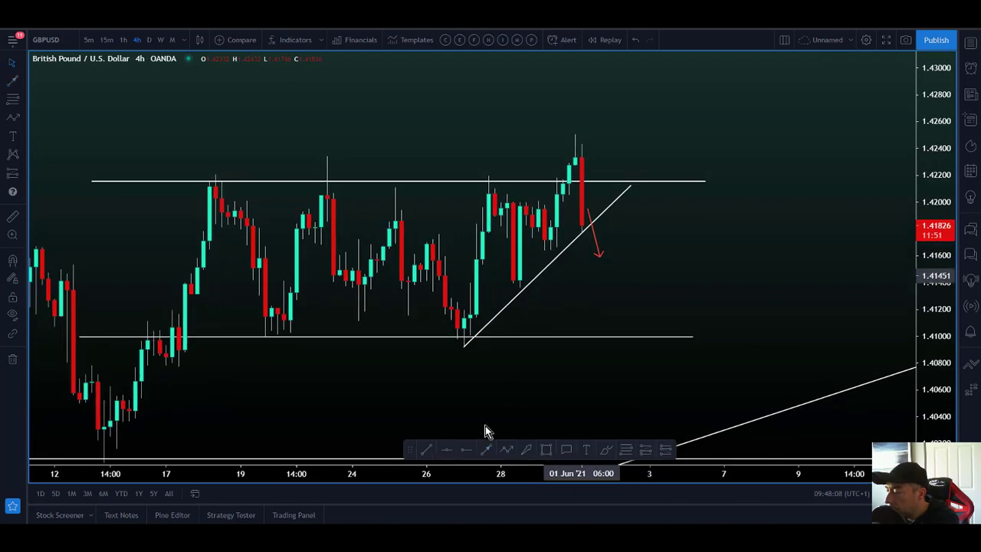
pyautogui.click(484, 452)
pyautogui.click(606, 259)
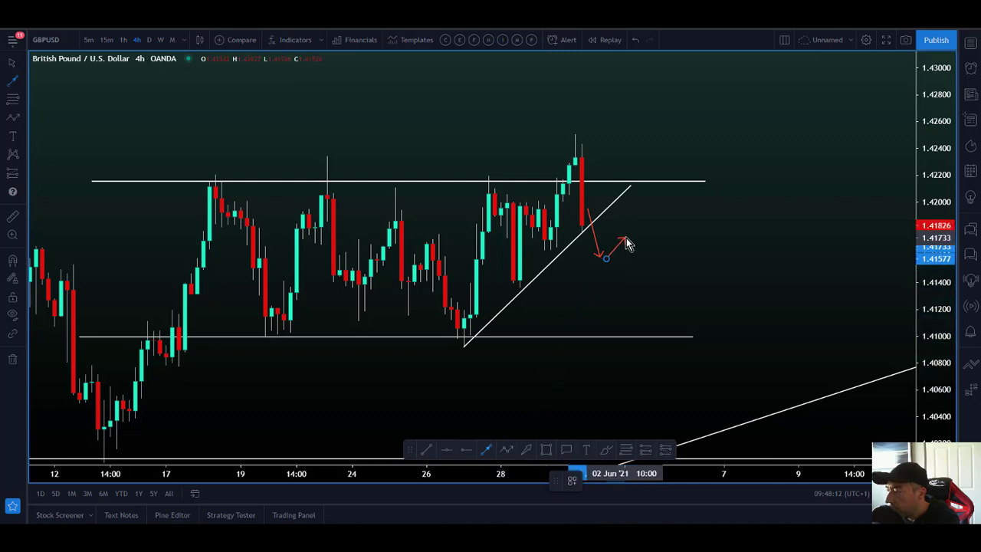
pyautogui.click(619, 241)
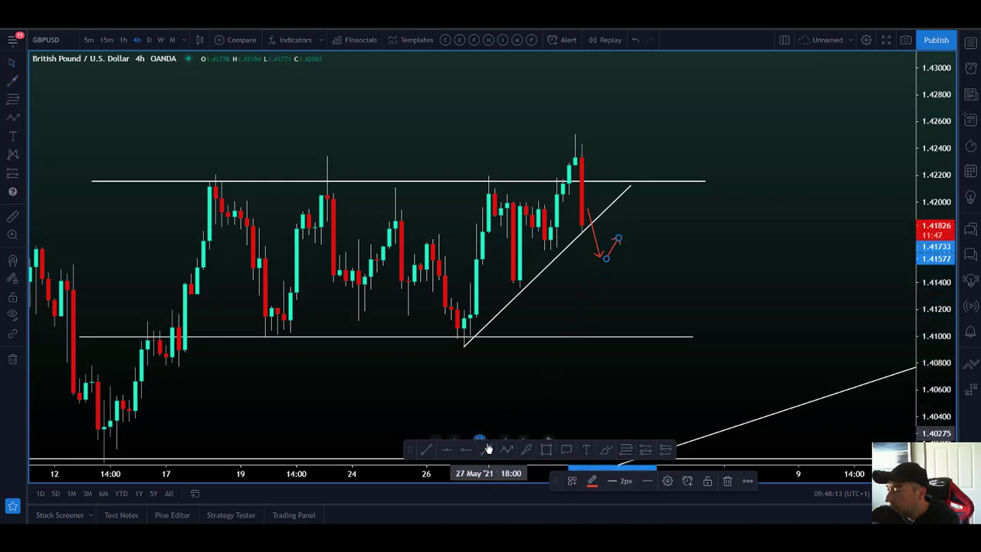
pyautogui.click(626, 239)
pyautogui.click(655, 337)
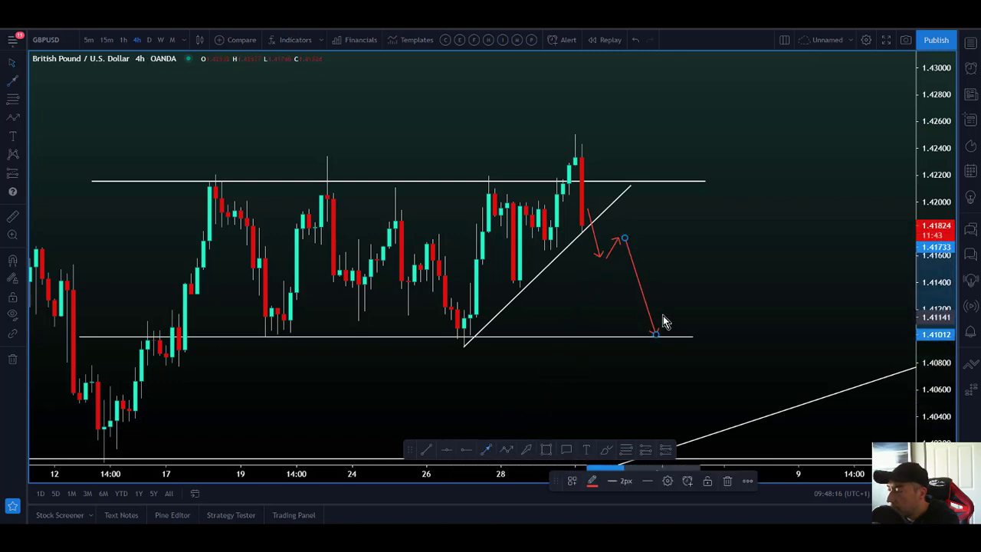
# Step: Remove the three red projection arrows from the chart
pyautogui.rightClick(649, 316)
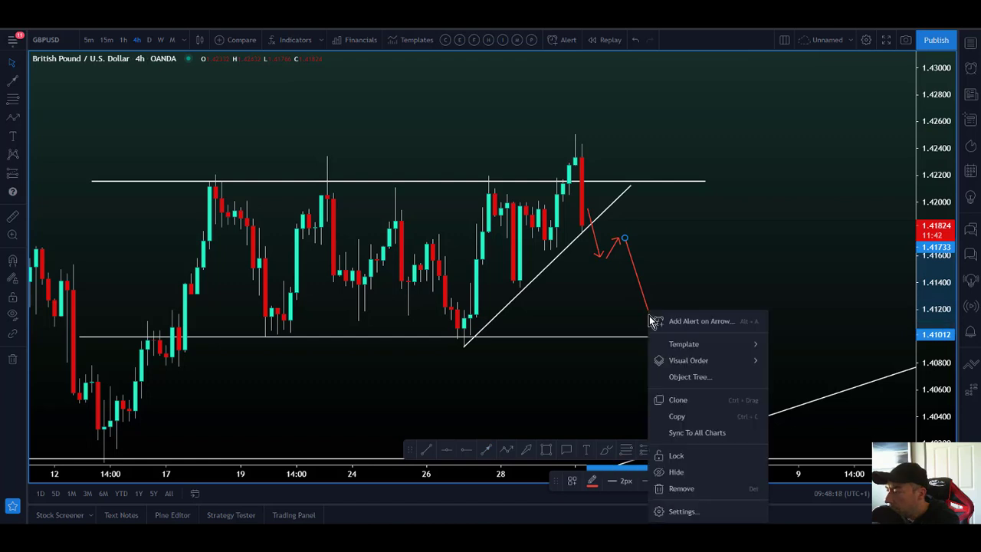
pyautogui.click(679, 484)
pyautogui.rightClick(599, 249)
pyautogui.click(628, 424)
pyautogui.rightClick(611, 257)
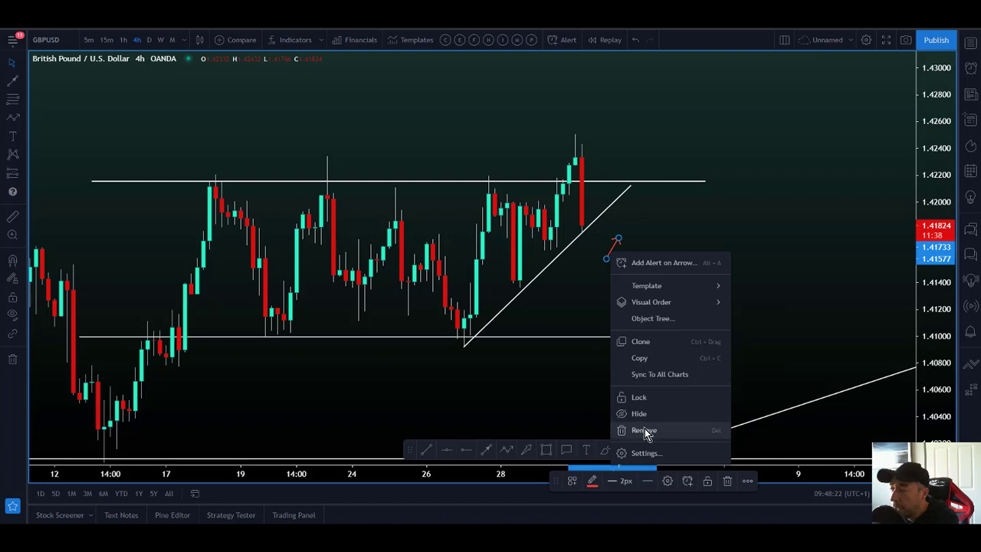
pyautogui.click(645, 429)
# Step: Draw a green five-point pattern from the trendline down to the lower level, then remove it
pyautogui.click(508, 450)
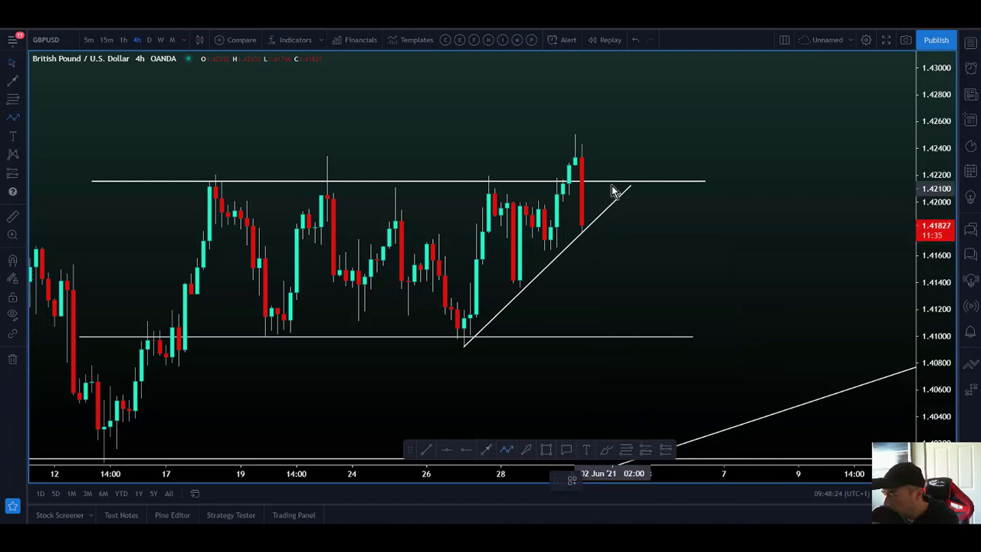
pyautogui.click(587, 219)
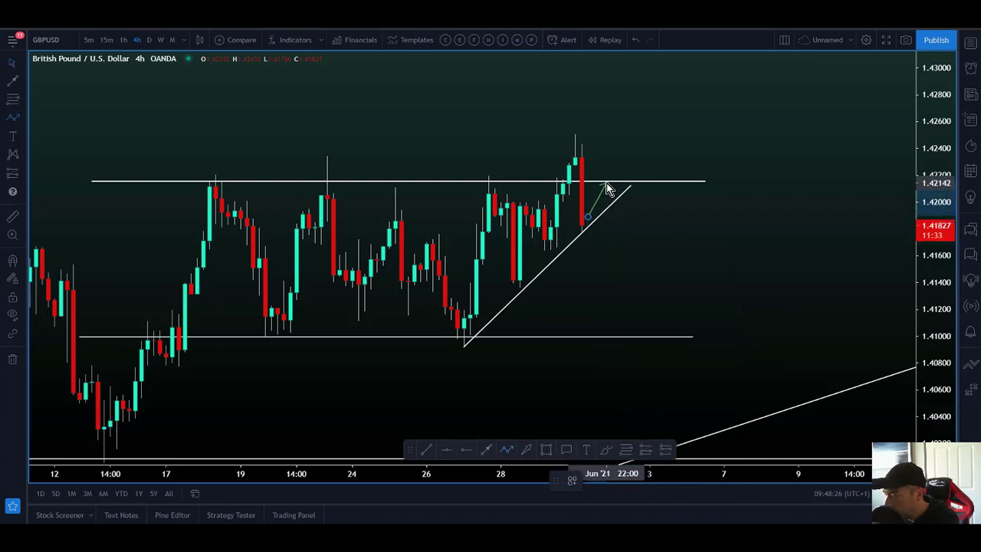
pyautogui.click(606, 182)
pyautogui.click(630, 249)
pyautogui.click(637, 231)
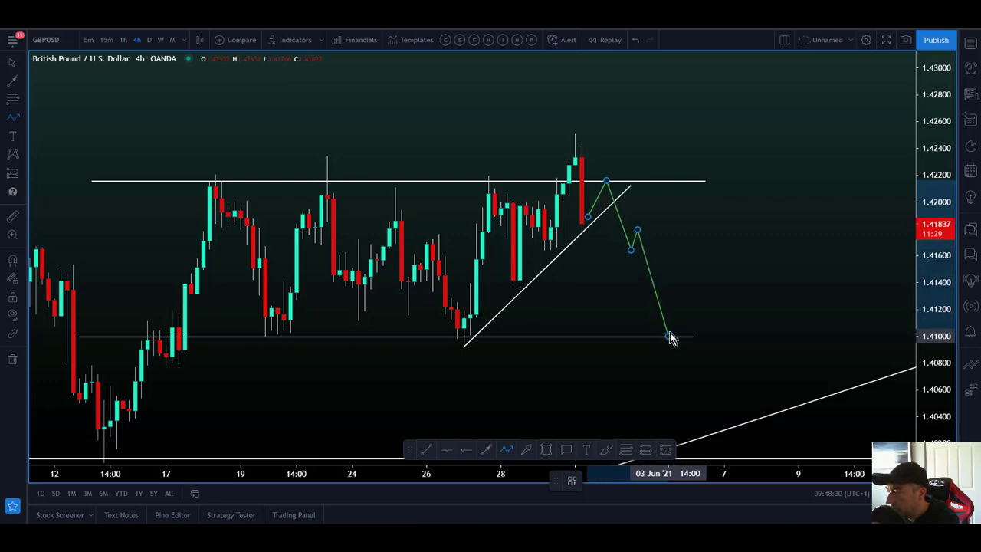
pyautogui.click(669, 337)
pyautogui.hscroll(-1, 690, 223)
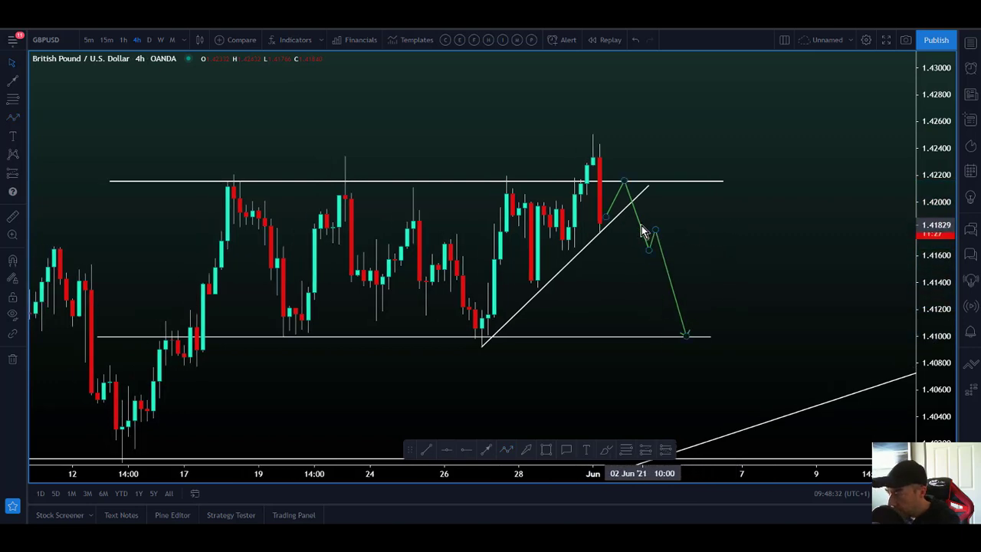
pyautogui.rightClick(644, 231)
pyautogui.click(679, 378)
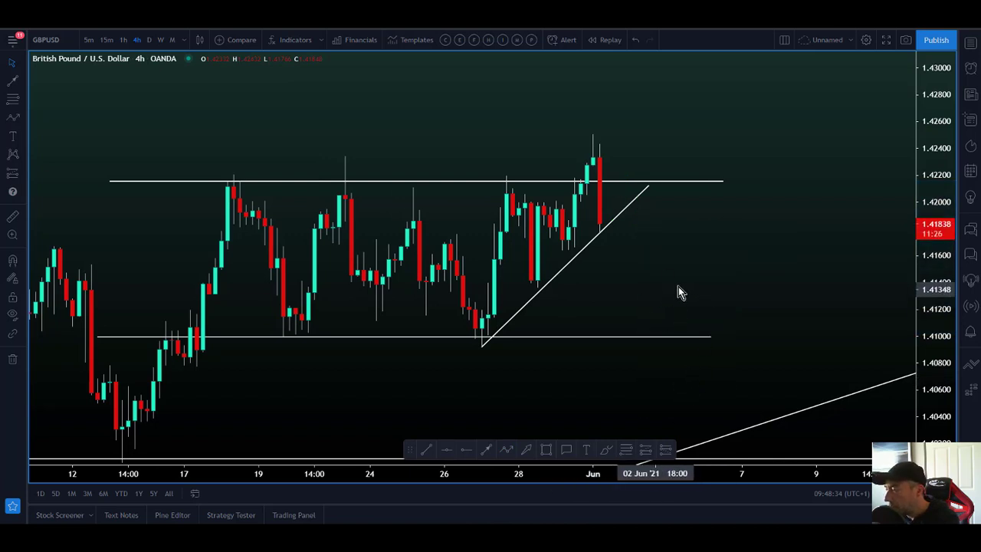
# Step: Switch the symbol to NZDUSD from the watchlist, hide the watchlist, and zoom out one step
pyautogui.click(971, 44)
pyautogui.click(778, 161)
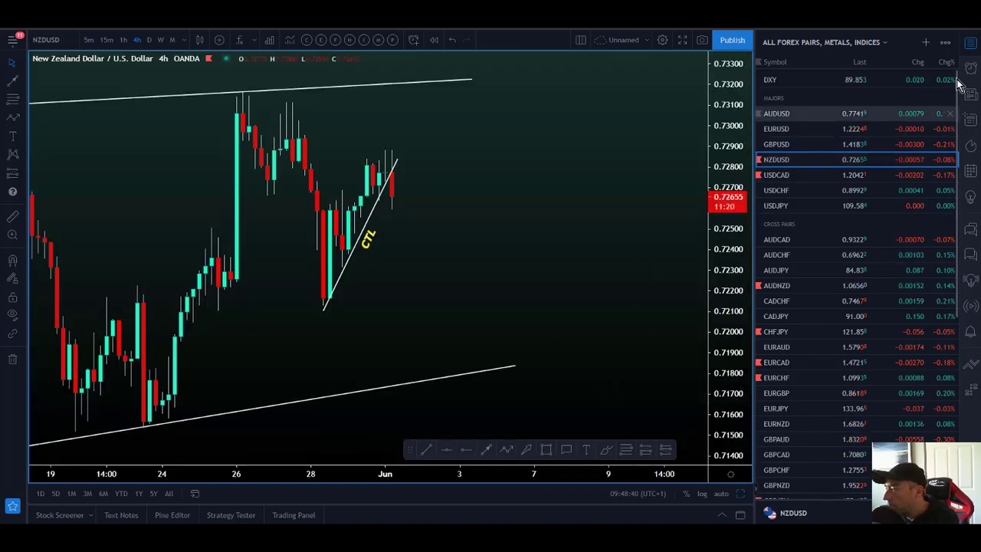
pyautogui.click(970, 45)
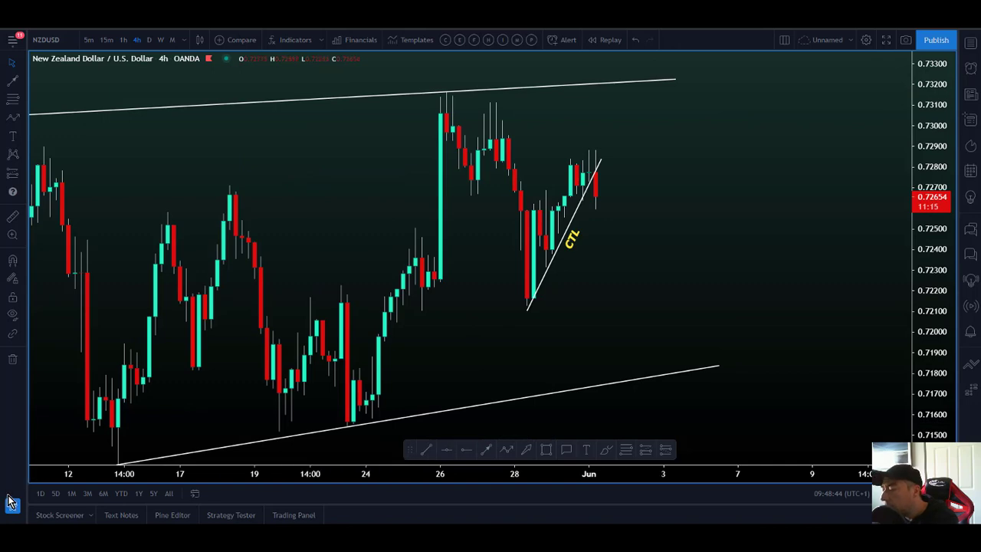
pyautogui.click(436, 444)
# Step: Zoom out further, set NZDUSD to the 1h interval, and pan up to the upper channel line
pyautogui.click(436, 445)
pyautogui.scroll(-5, 895, 222)
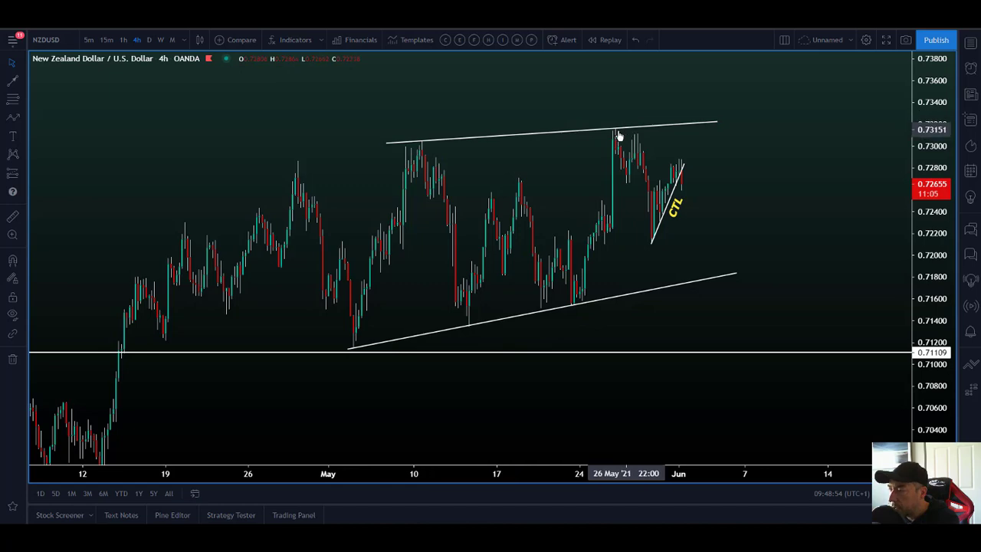
pyautogui.click(123, 40)
pyautogui.moveTo(818, 183); pyautogui.dragTo(772, 237)
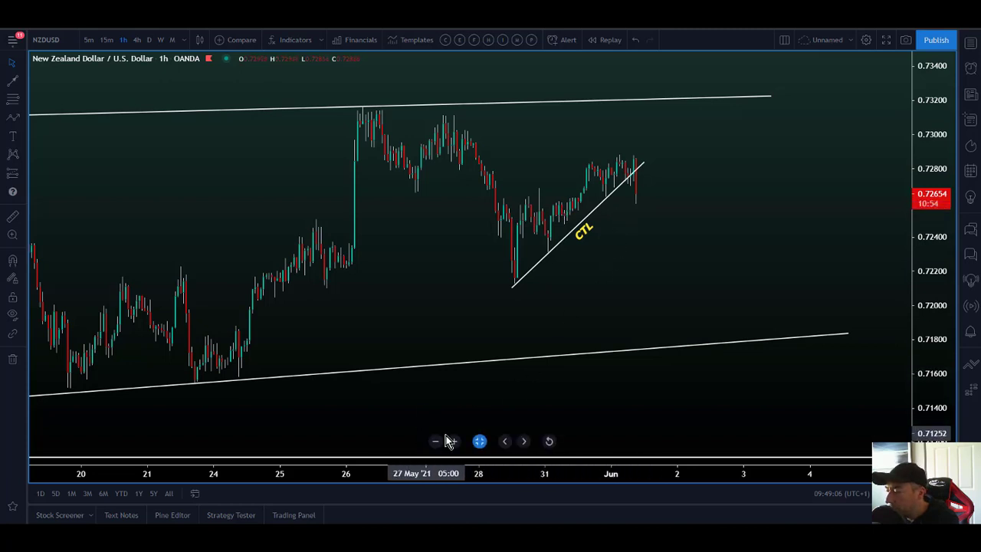
# Step: Enlarge the recent NZDUSD candles around the CTL trendline, then fit the channel's price range
pyautogui.click(455, 442)
pyautogui.moveTo(915, 360); pyautogui.dragTo(917, 252)
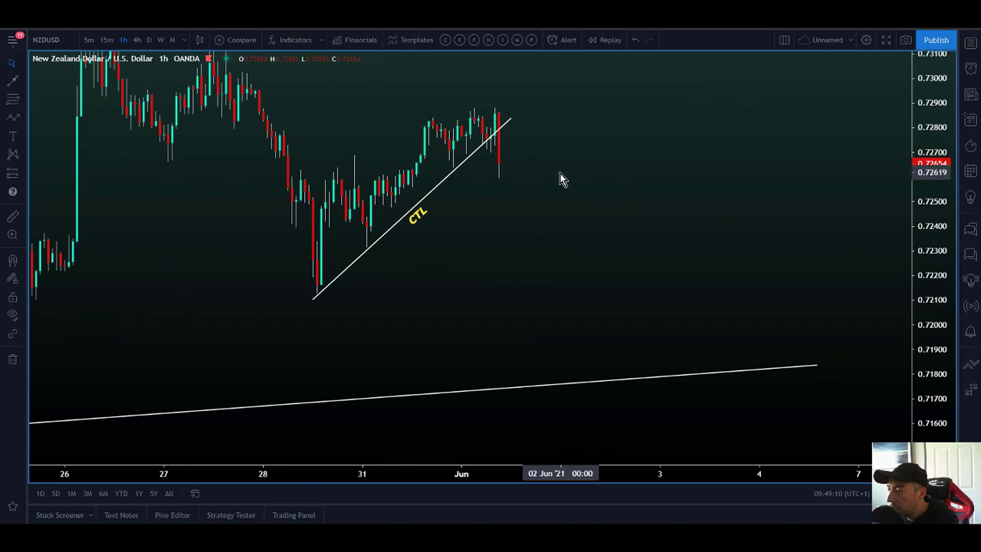
pyautogui.moveTo(560, 180); pyautogui.dragTo(619, 196)
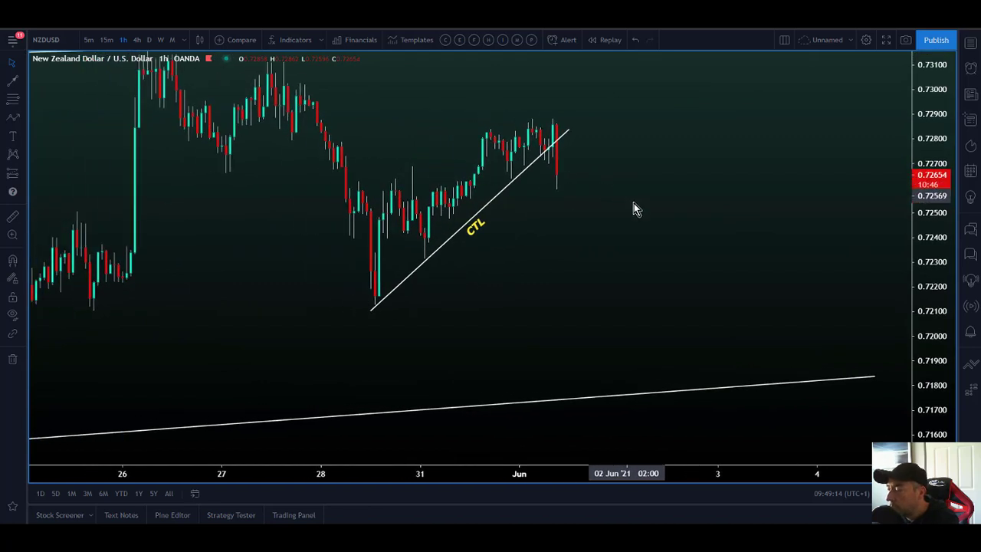
pyautogui.click(435, 442)
pyautogui.click(435, 442)
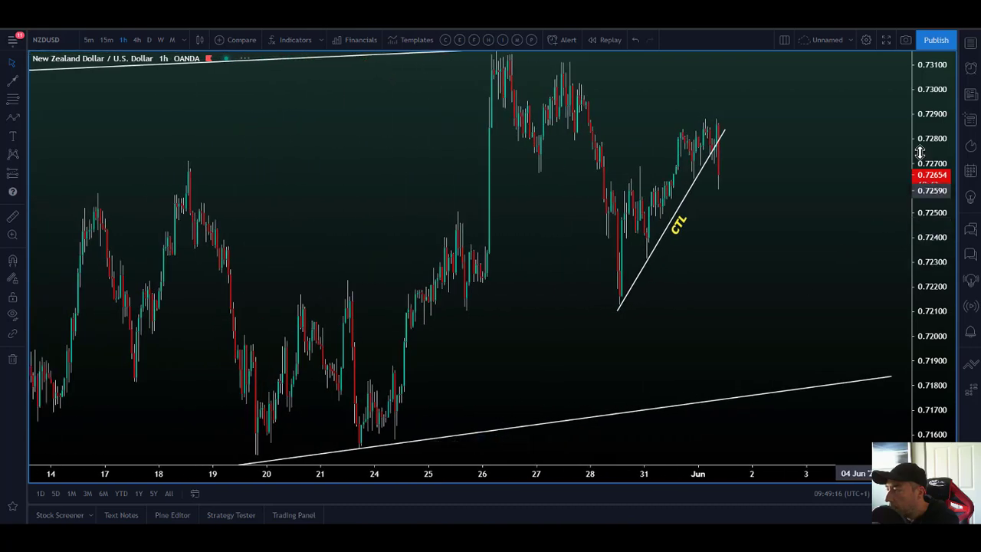
pyautogui.moveTo(759, 239); pyautogui.dragTo(655, 240)
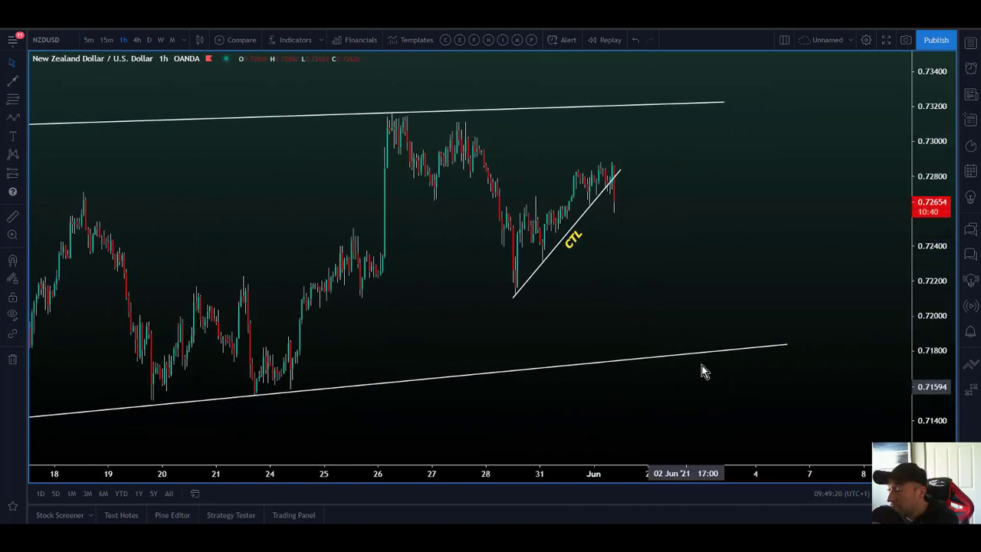
# Step: Pan and zoom out so the channel from early May to the CTL trendline fits the view
pyautogui.moveTo(449, 406); pyautogui.dragTo(637, 376)
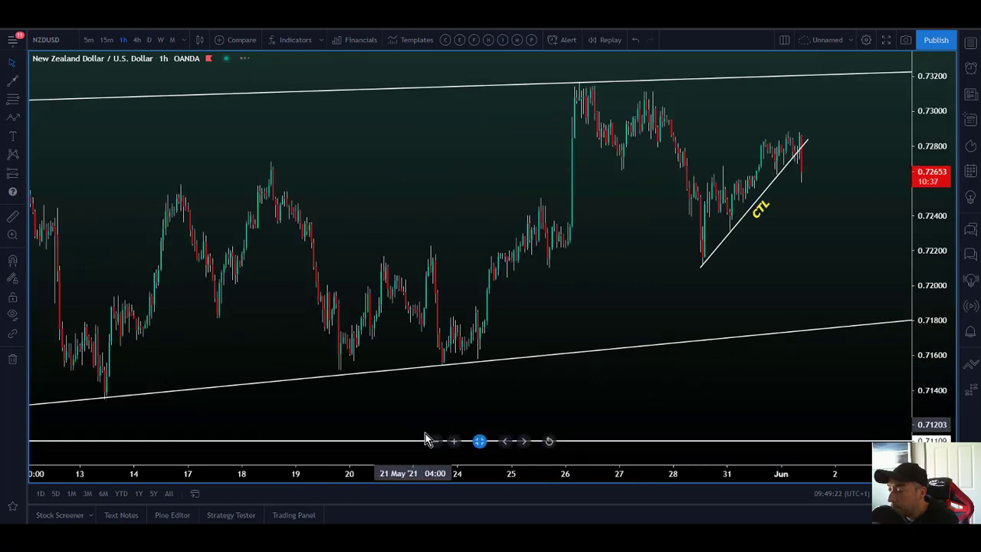
pyautogui.click(434, 445)
pyautogui.moveTo(831, 333); pyautogui.dragTo(770, 331)
pyautogui.moveTo(799, 285); pyautogui.dragTo(770, 292)
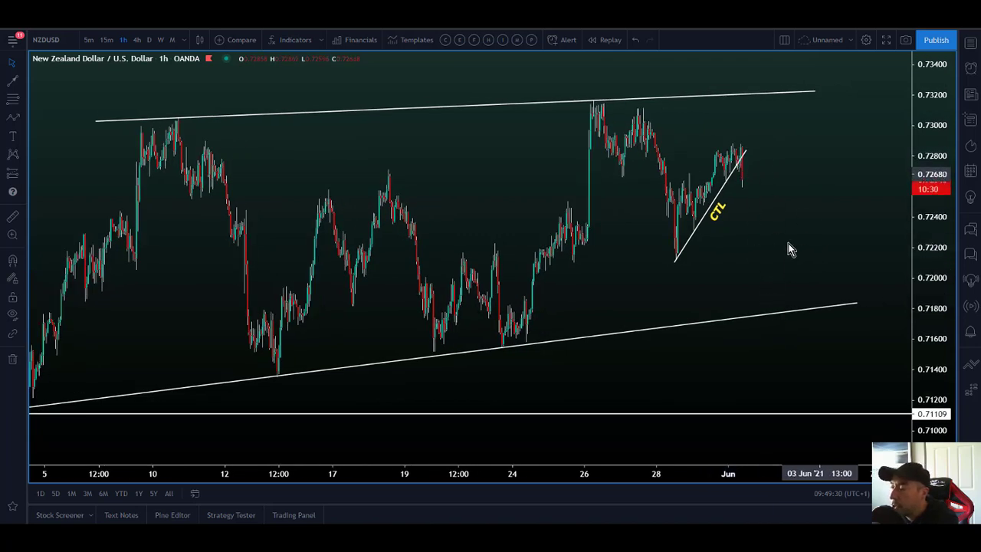
pyautogui.moveTo(814, 263); pyautogui.dragTo(747, 276)
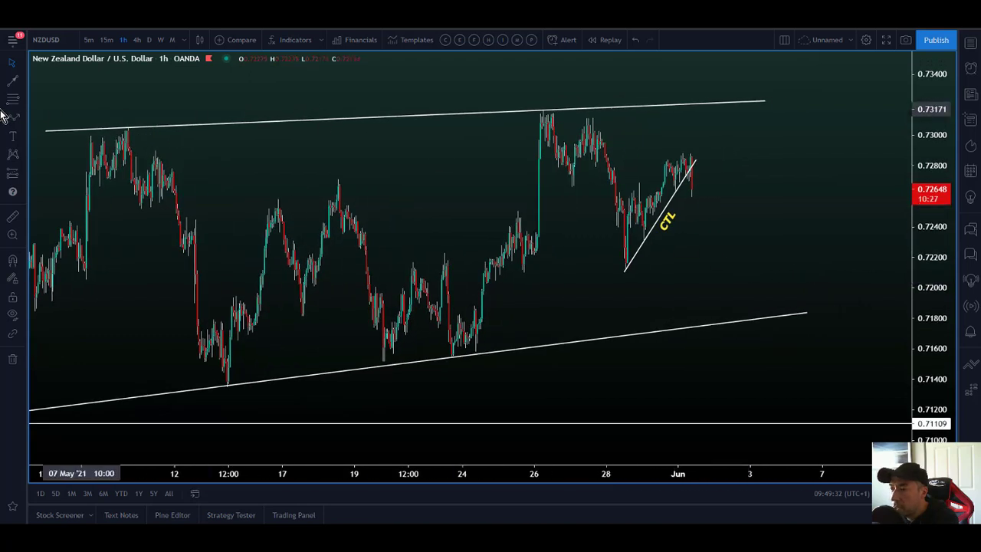
pyautogui.click(23, 104)
# Step: Draw a Fib retracement from the 0.7312 high to the 0.7211 low, with -0.618 light grey and -0.27 white
pyautogui.click(78, 282)
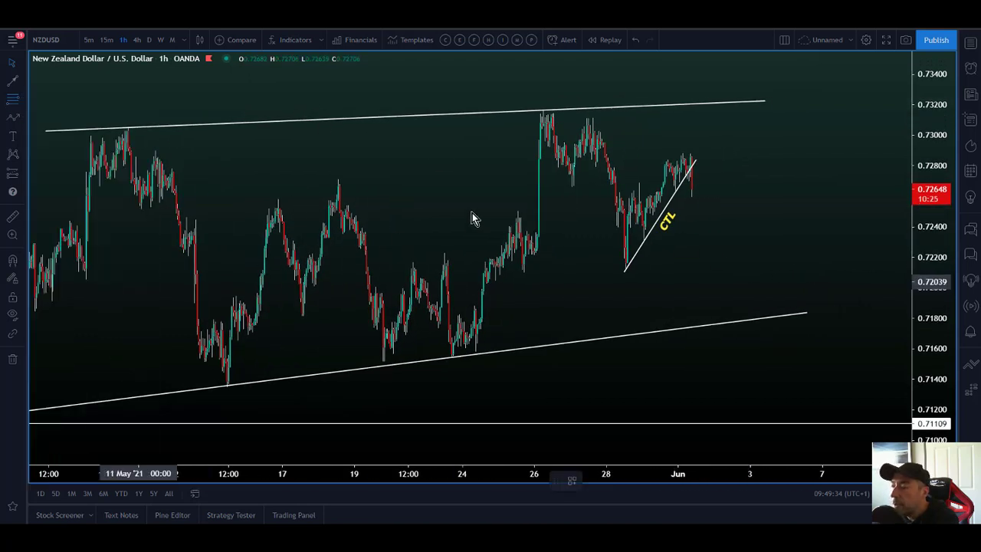
pyautogui.click(592, 117)
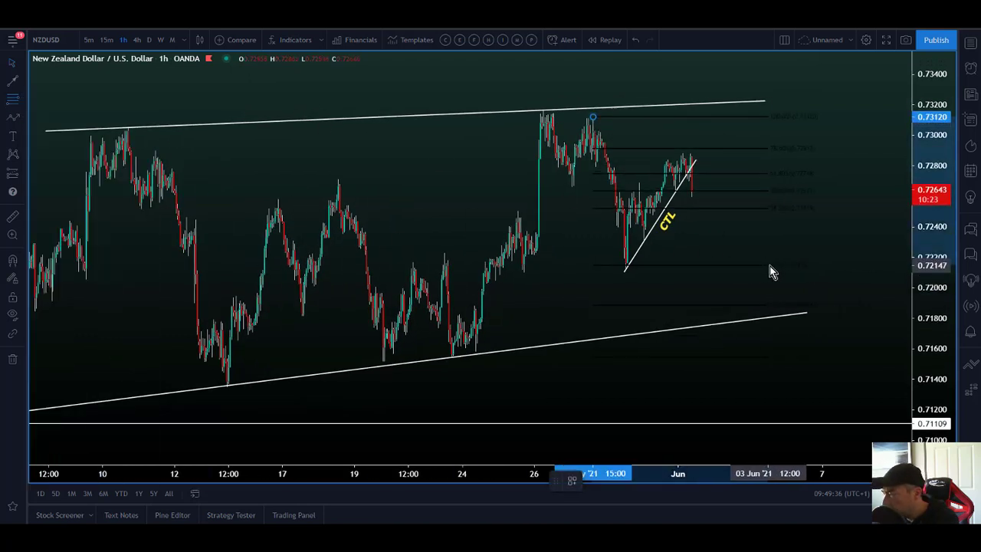
pyautogui.doubleClick(779, 271)
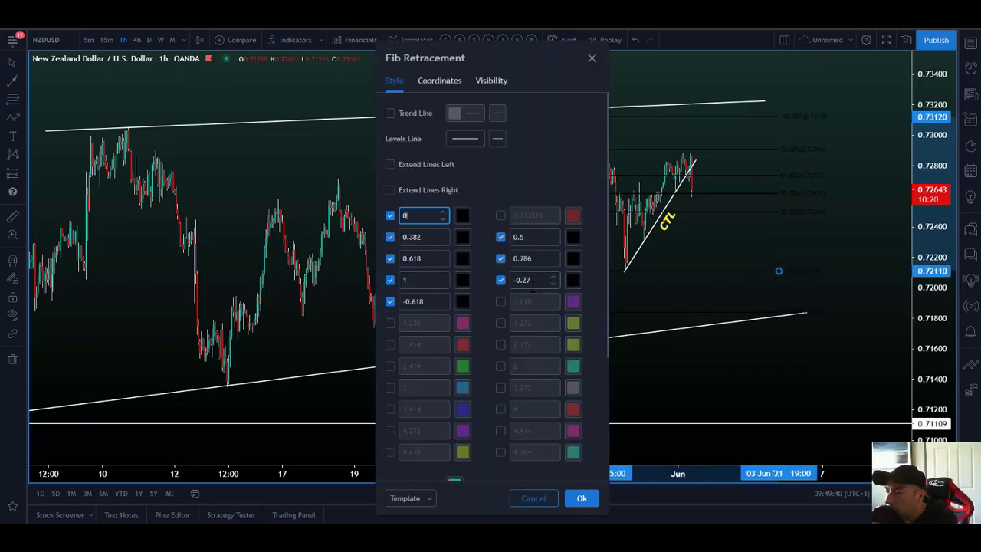
pyautogui.click(462, 302)
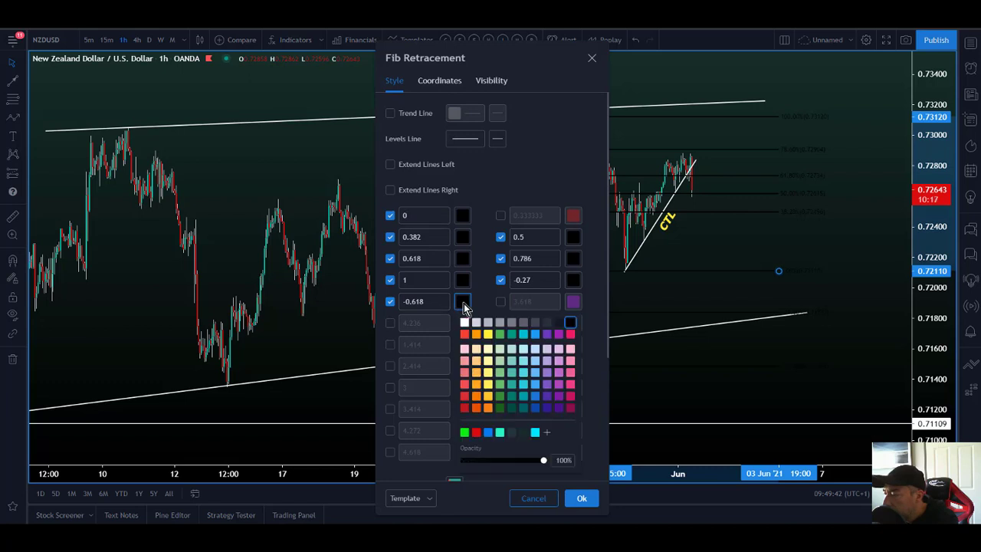
pyautogui.click(476, 323)
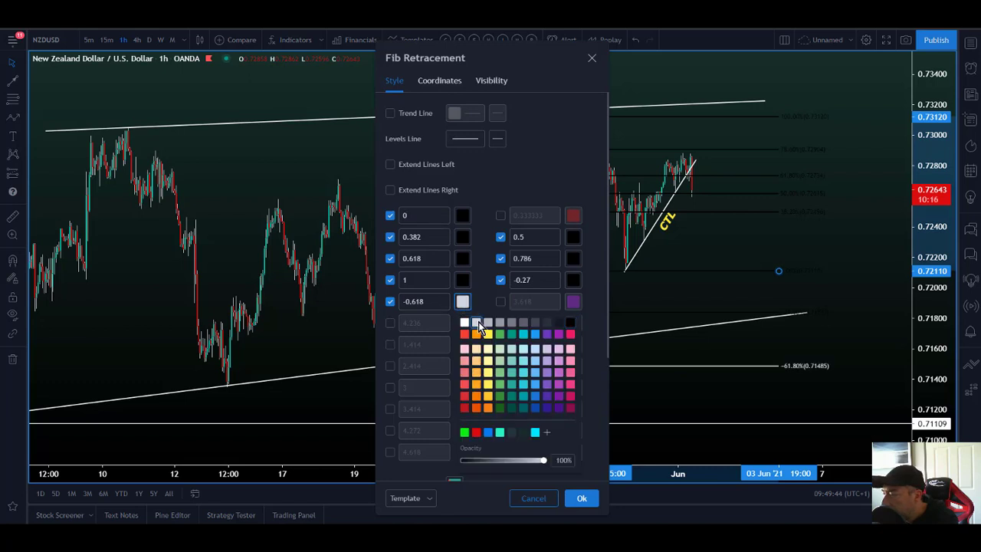
pyautogui.click(573, 281)
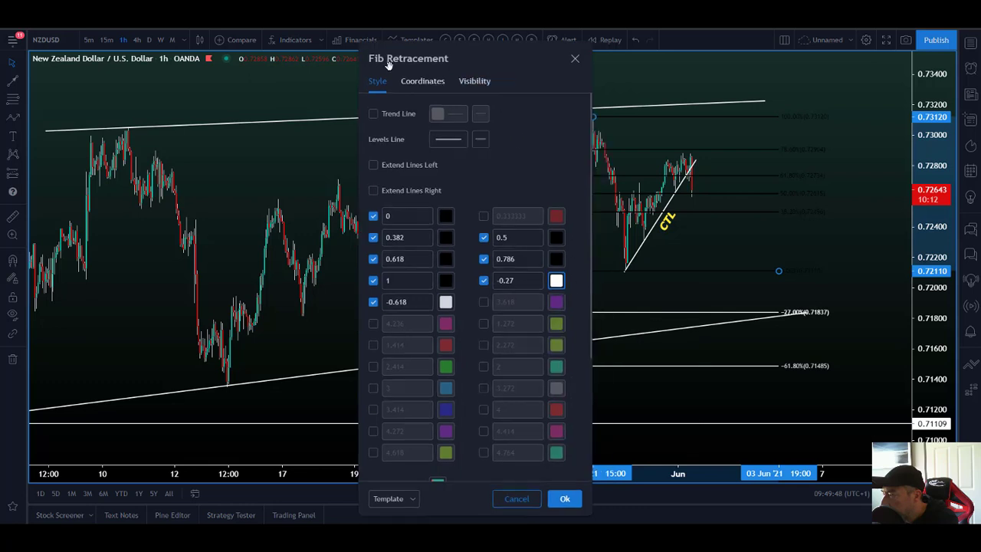
pyautogui.moveTo(459, 59); pyautogui.dragTo(185, 75)
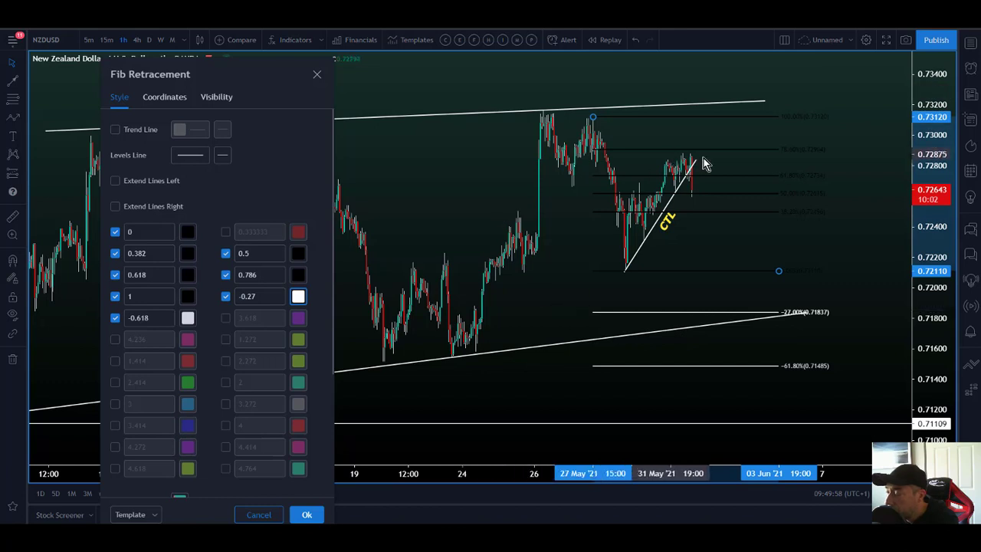
# Step: Set the -0.27 and -0.618 fib levels back to black, then delete the Fib retracement
pyautogui.click(317, 74)
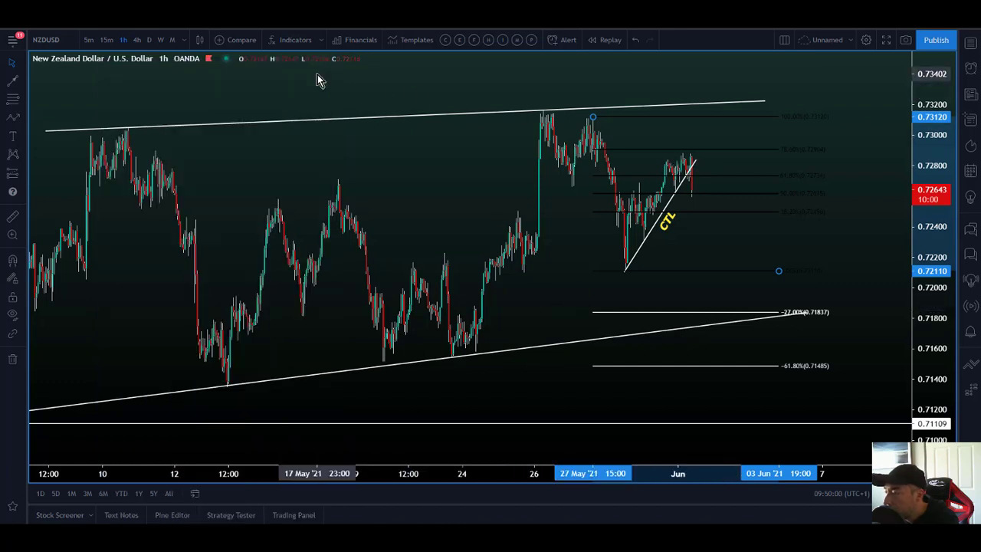
pyautogui.rightClick(737, 178)
pyautogui.click(627, 317)
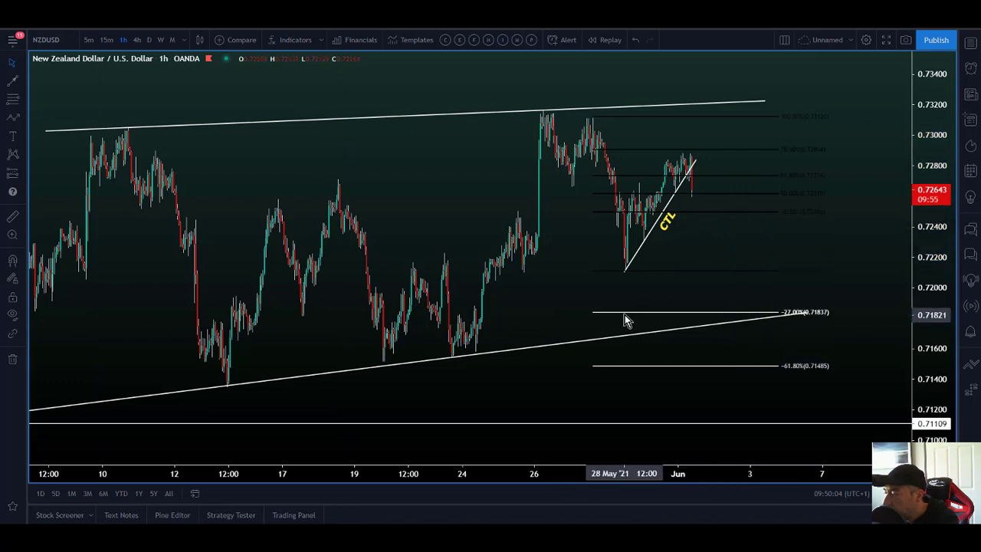
pyautogui.doubleClick(625, 317)
pyautogui.click(573, 282)
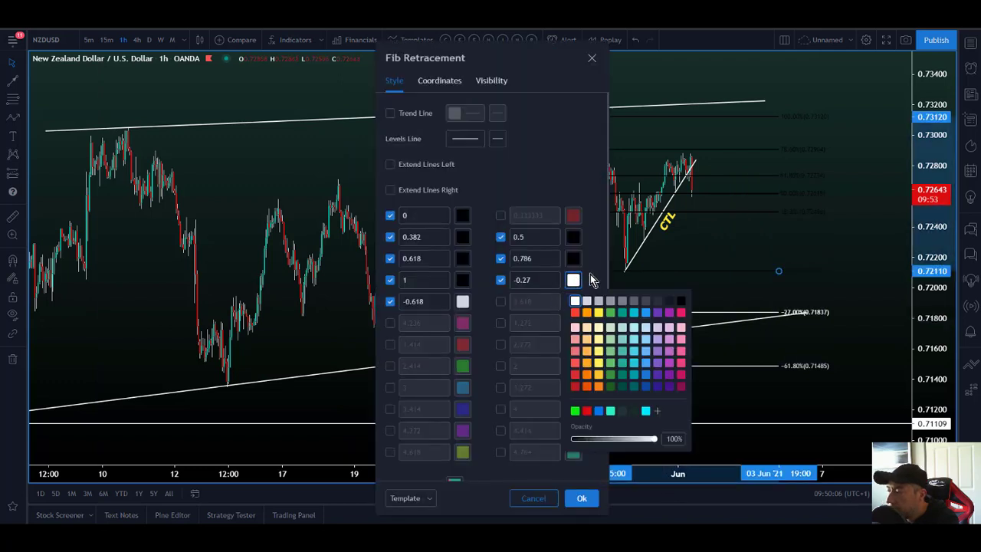
pyautogui.click(680, 301)
pyautogui.click(464, 302)
pyautogui.click(570, 321)
pyautogui.click(582, 497)
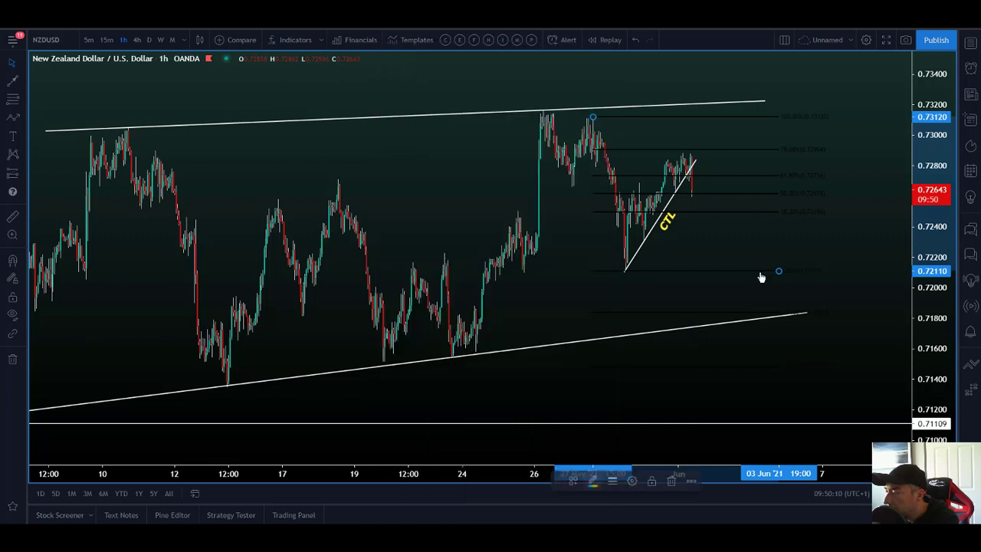
pyautogui.rightClick(694, 218)
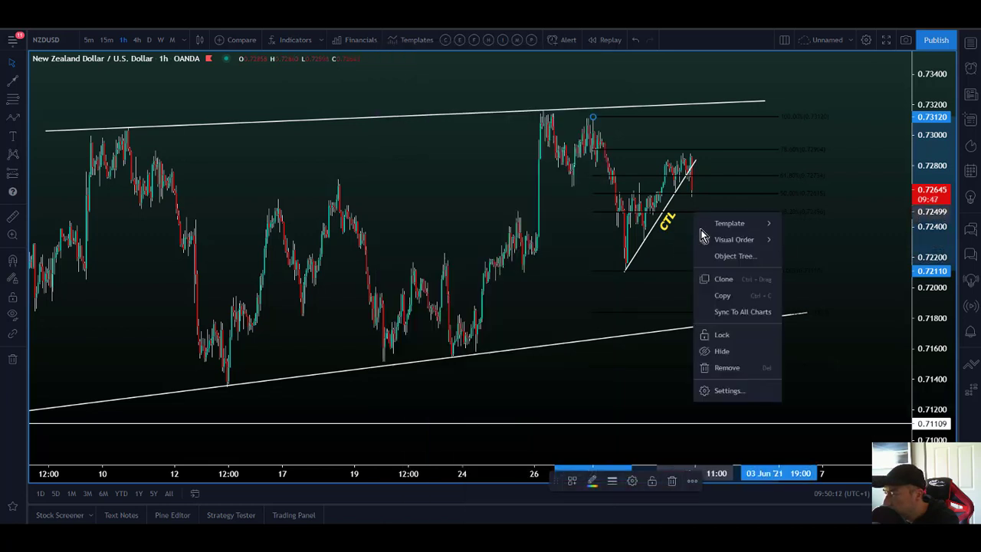
pyautogui.click(727, 368)
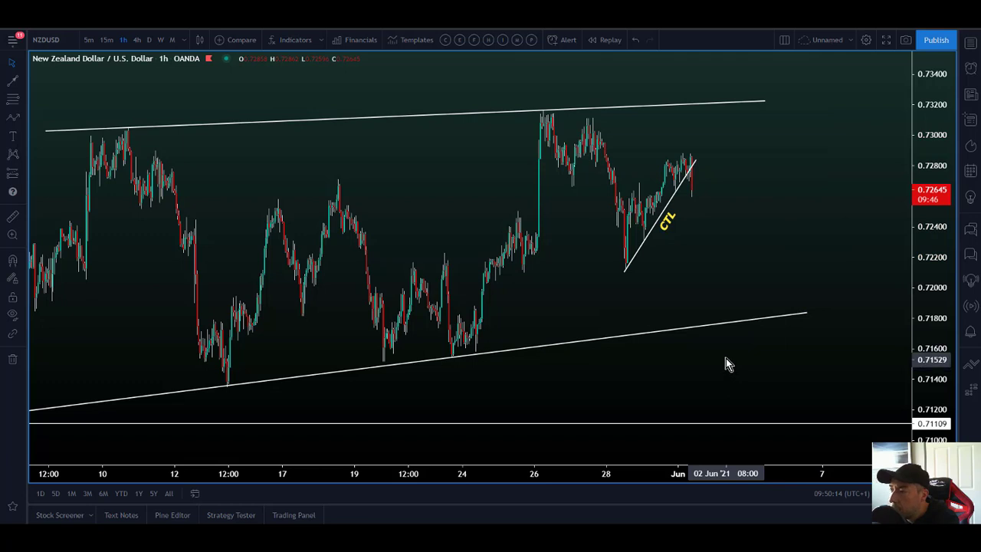